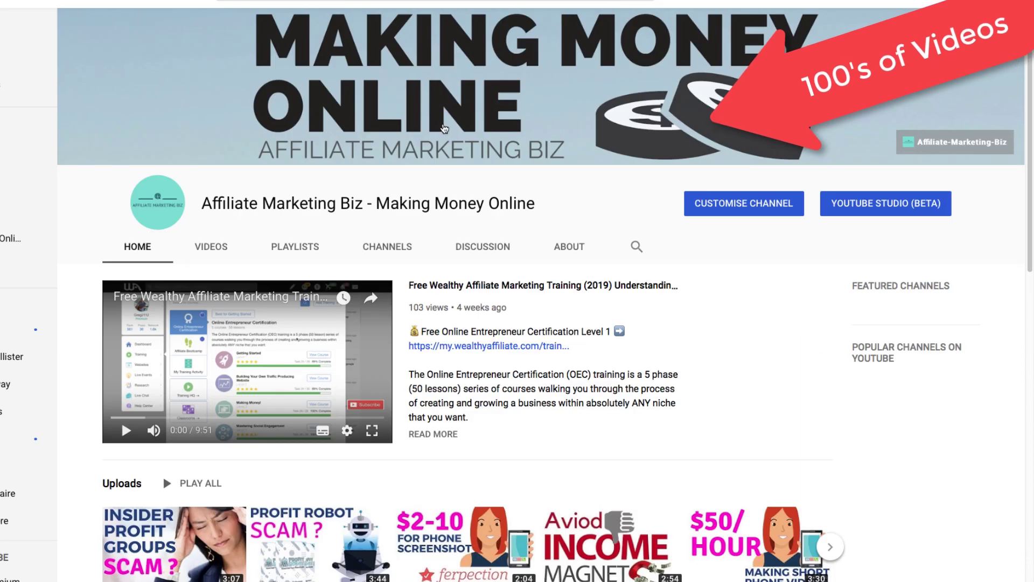
Show the uploaded videos on the Affiliate Marketing Biz YouTube channel page.
click(212, 252)
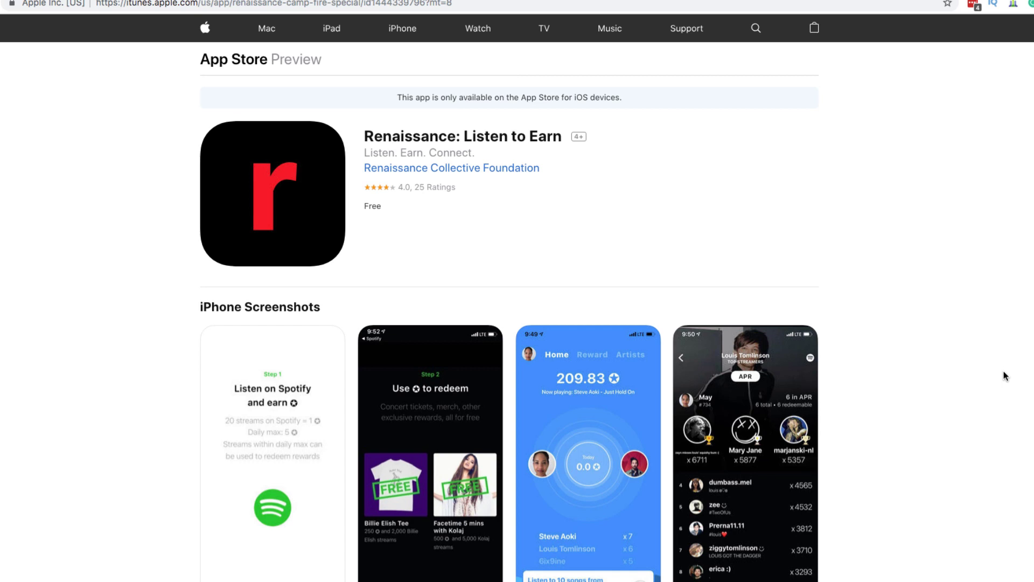
scroll(518, 323, down, 2)
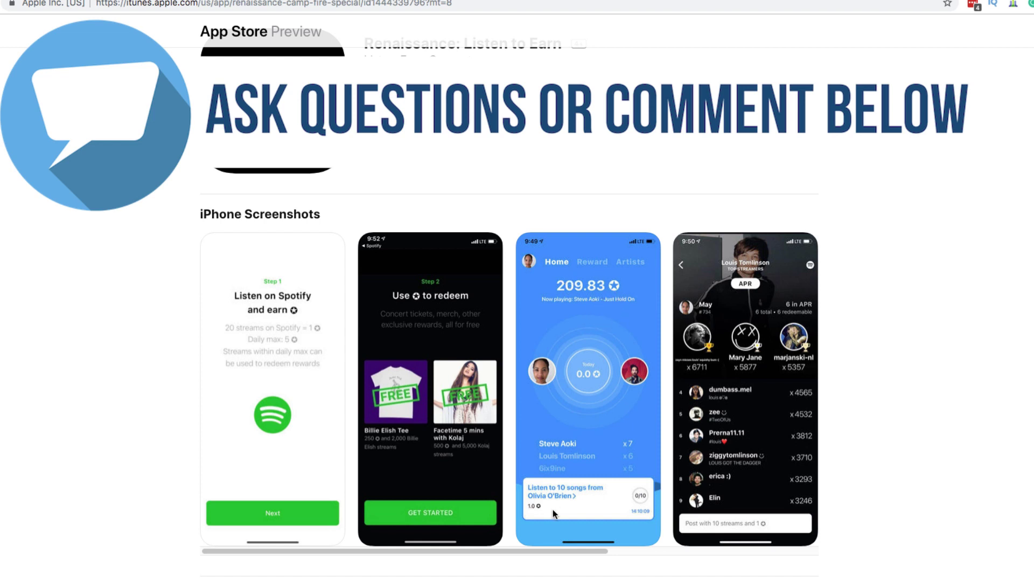
drag(411, 551, 656, 542)
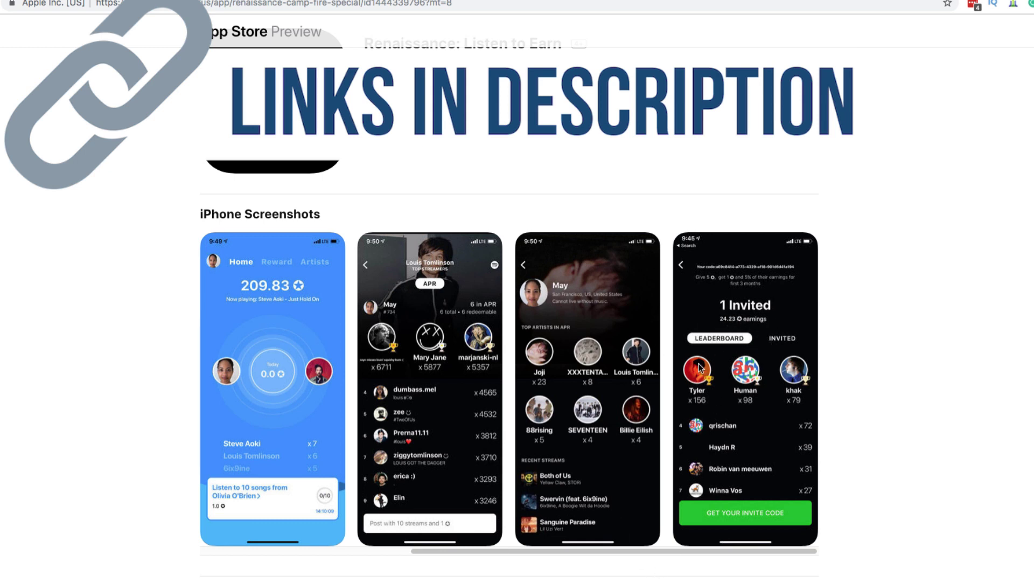
drag(617, 551, 556, 549)
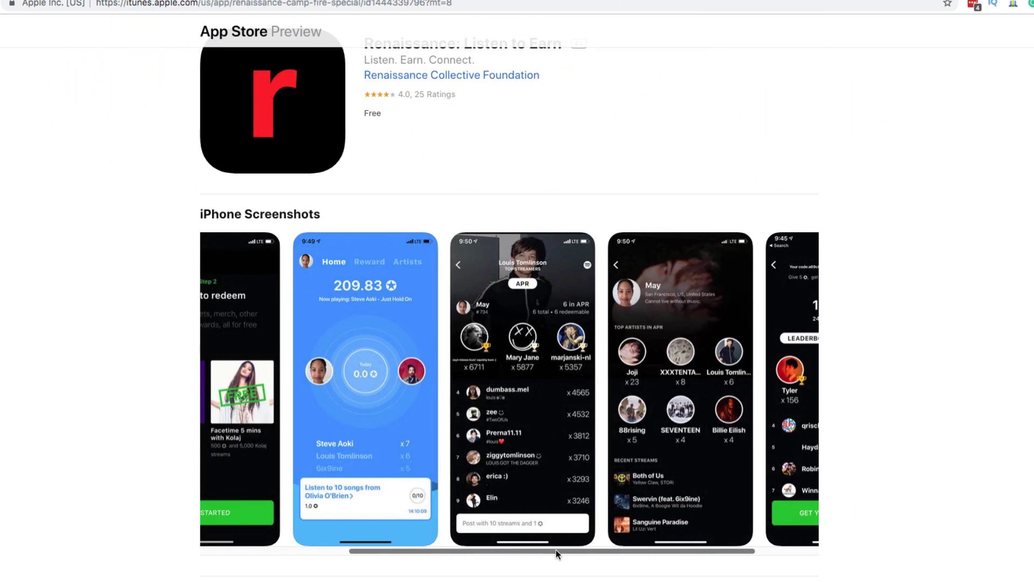
drag(555, 549, 386, 565)
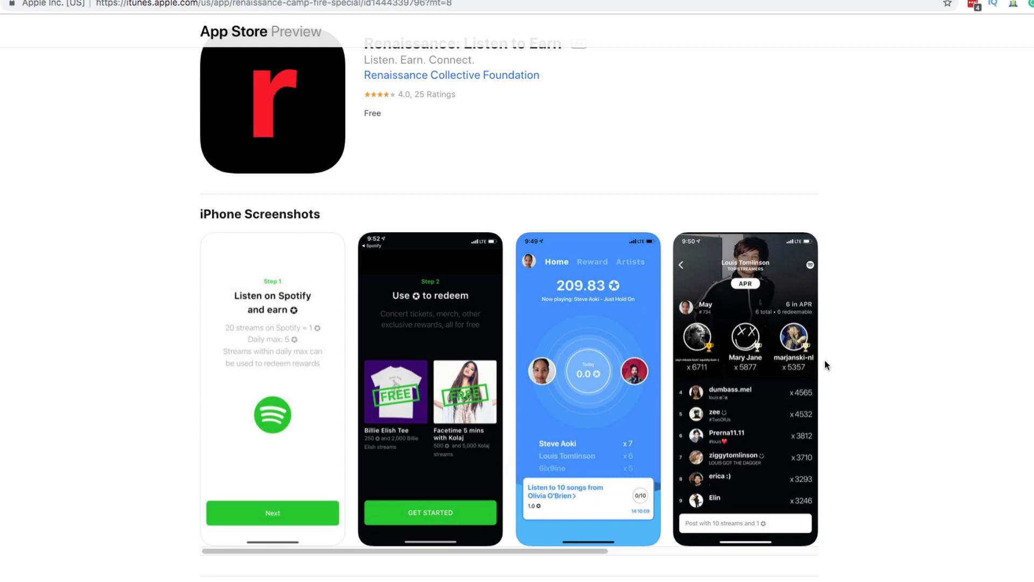
scroll(517, 324, down, 1)
scroll(517, 323, down, 2)
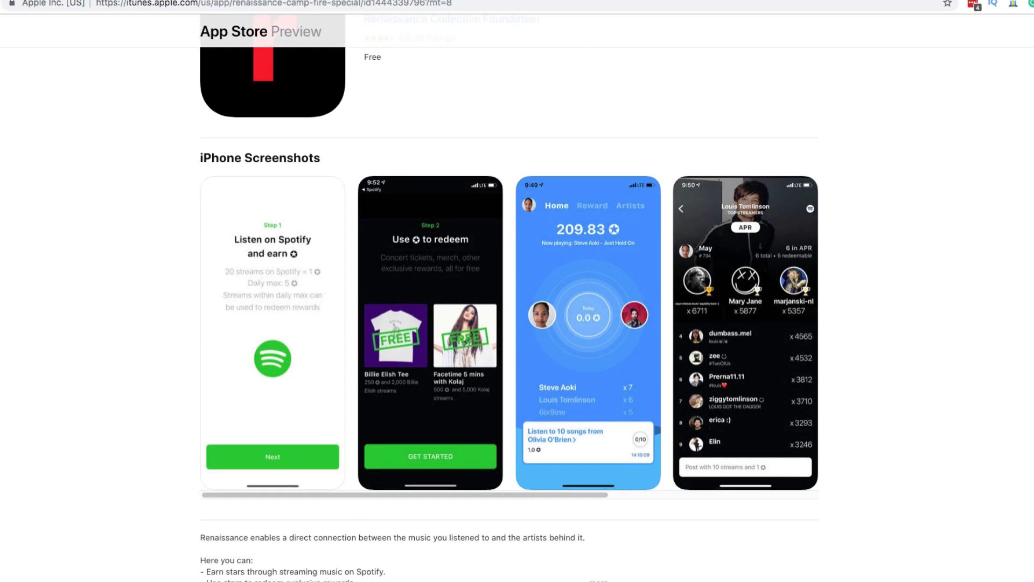
scroll(517, 324, down, 2)
scroll(517, 324, down, 2)
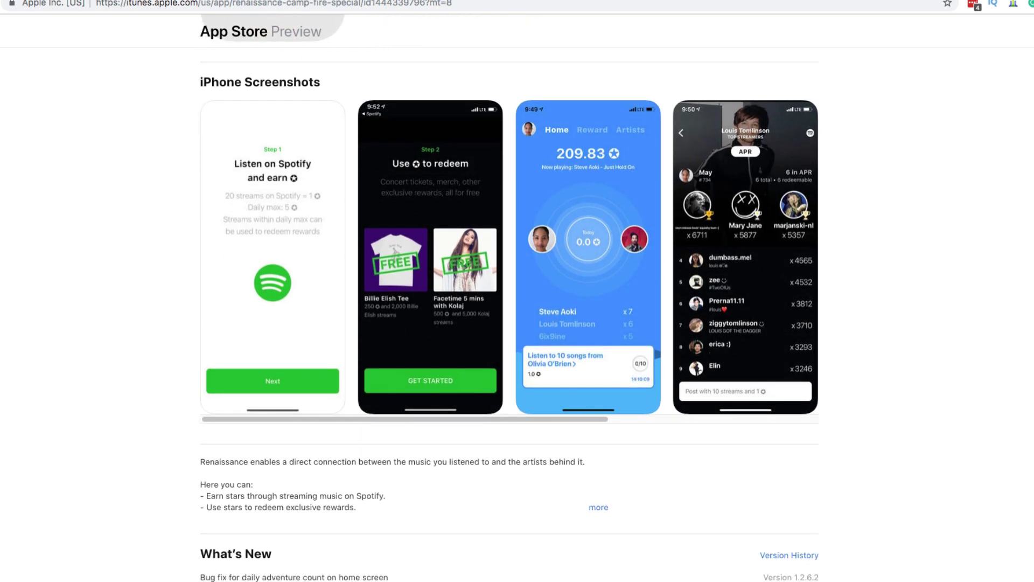
scroll(517, 324, down, 2)
scroll(517, 323, down, 2)
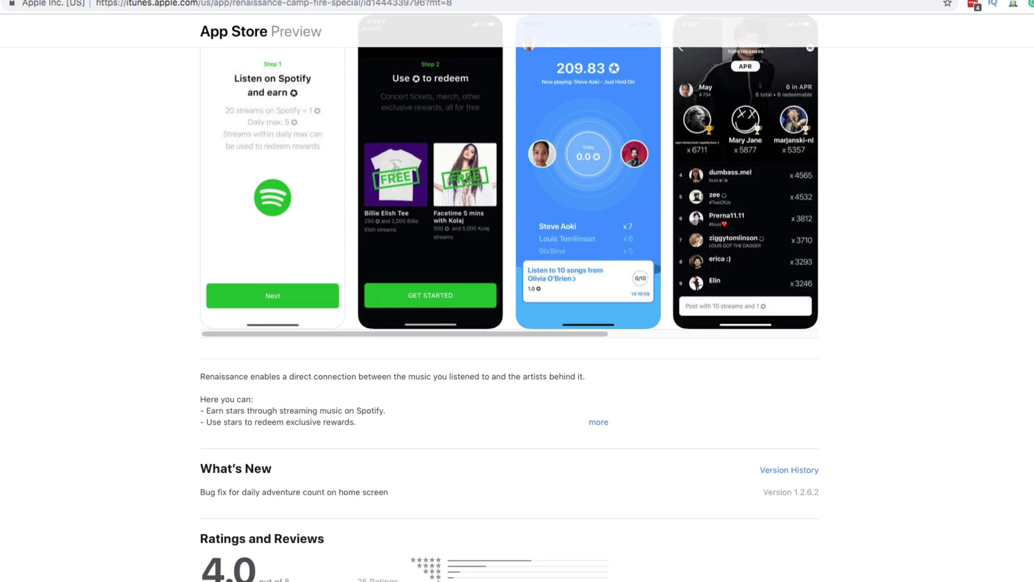
scroll(517, 323, down, 3)
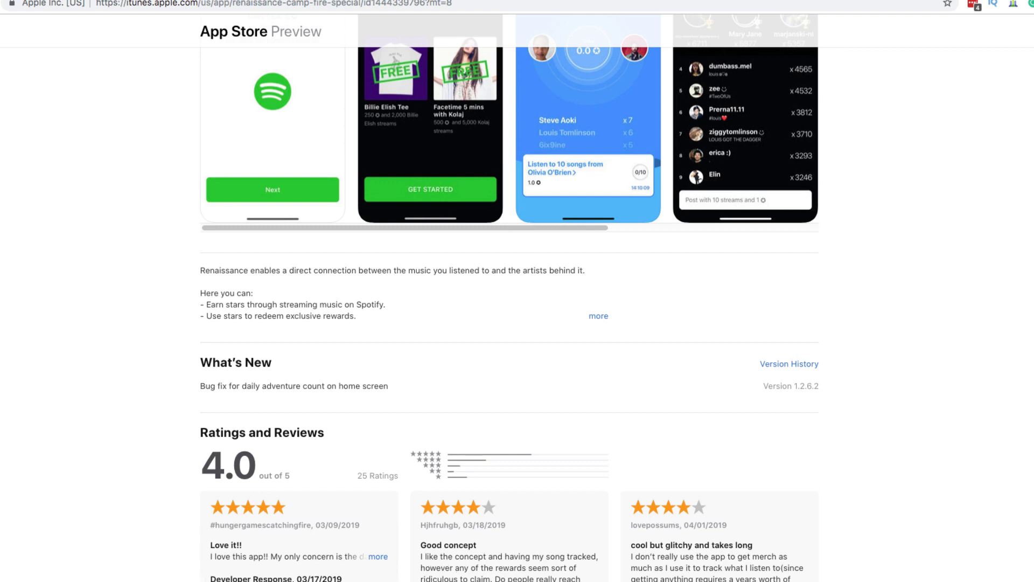
scroll(1030, 260, up, 5)
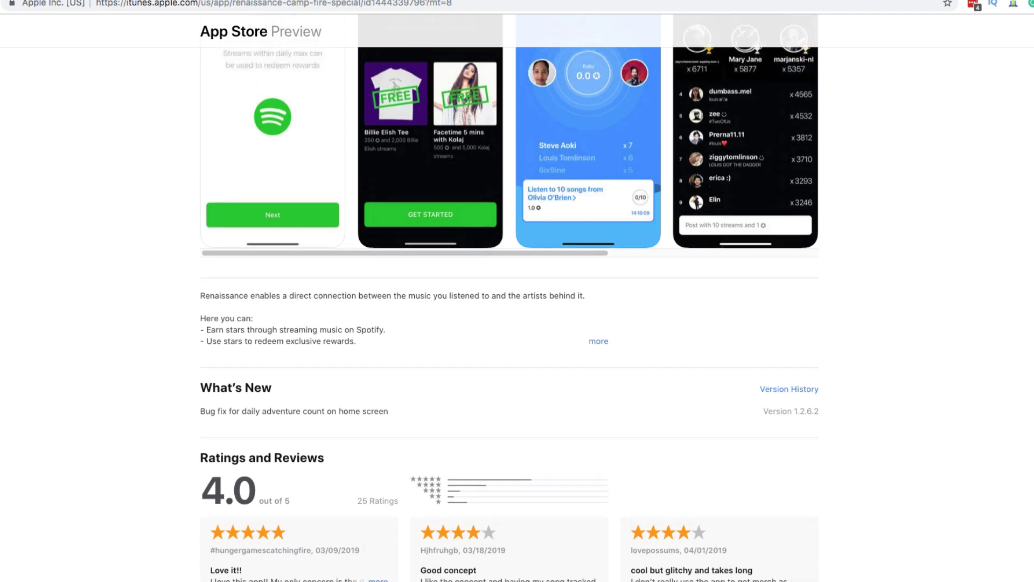